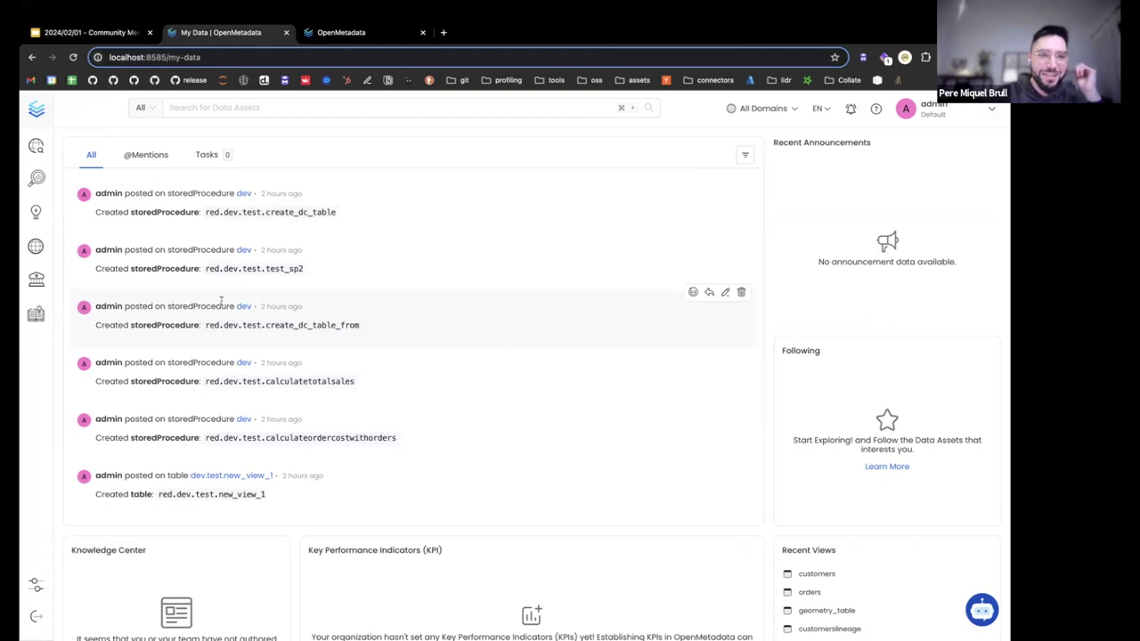
- Open the configuration of the Meta Pilot application from the settings' installed applications
mouse_move(38, 412)
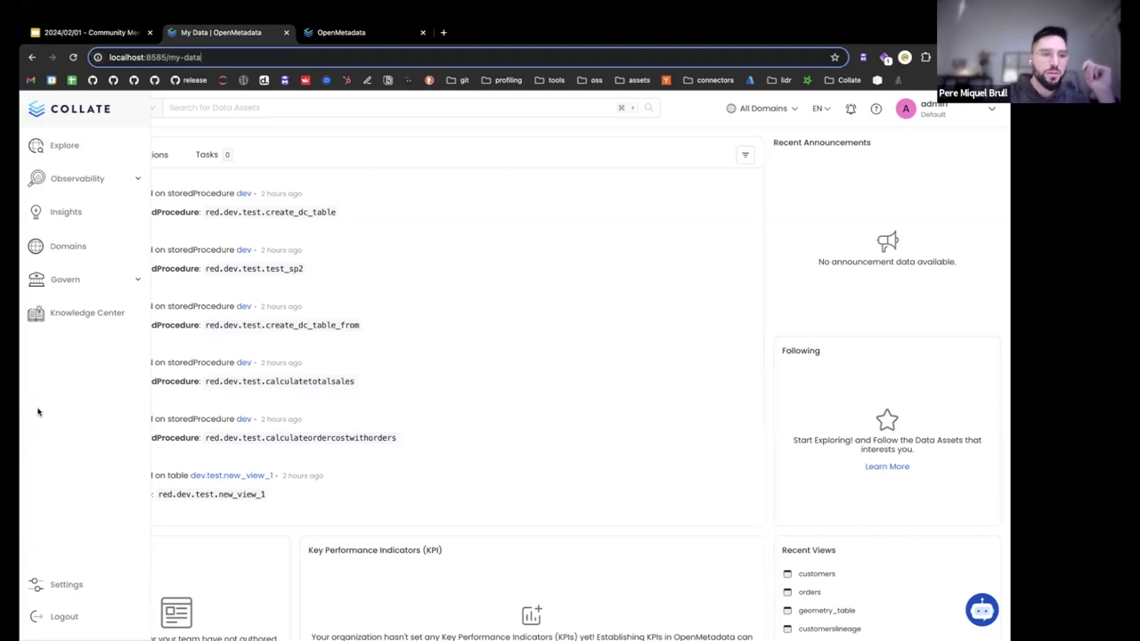
left_click(57, 583)
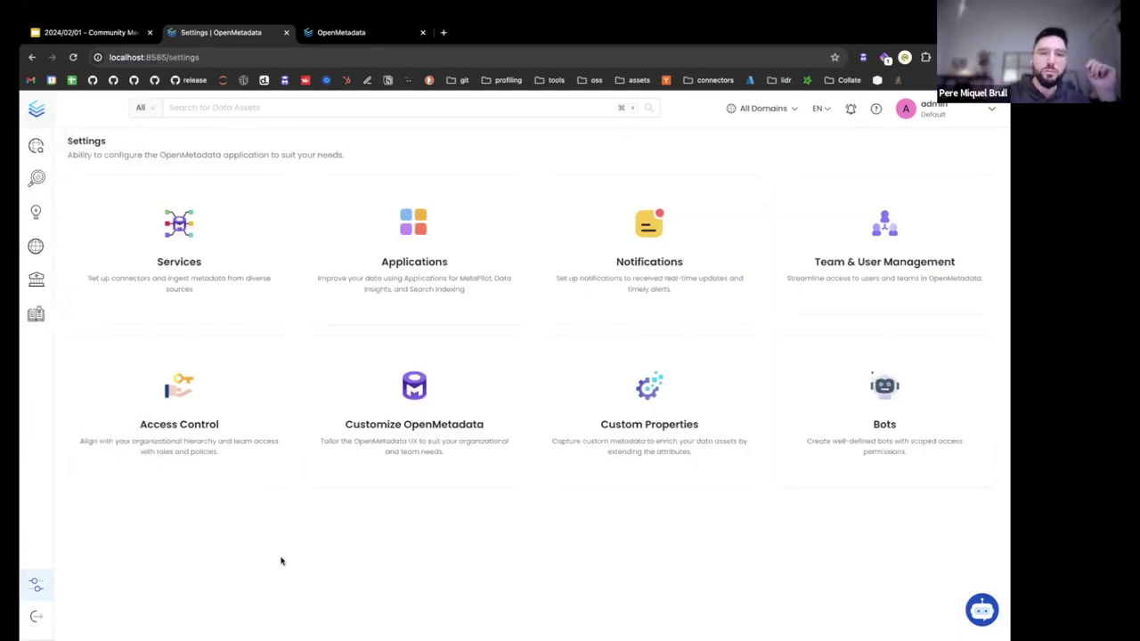
left_click(432, 249)
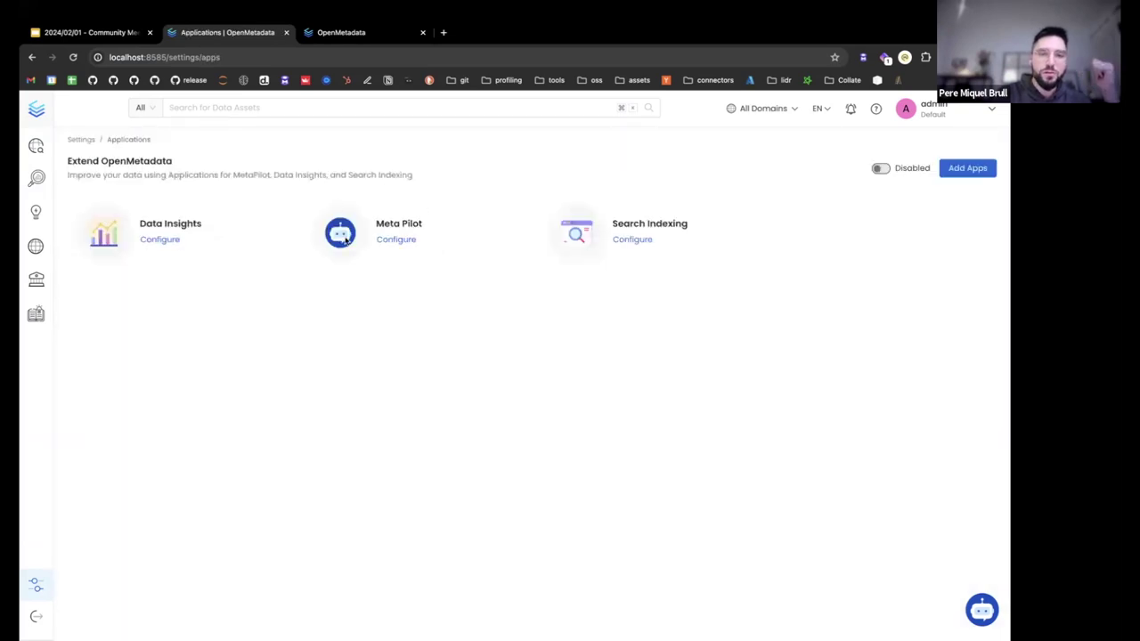
left_click(394, 243)
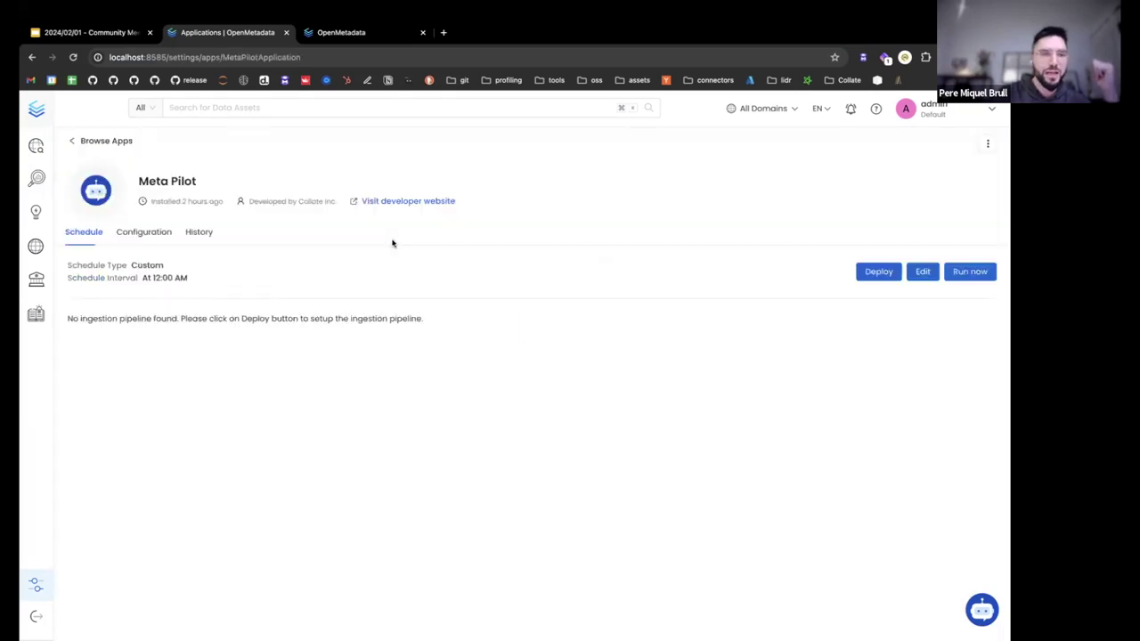
left_click(160, 236)
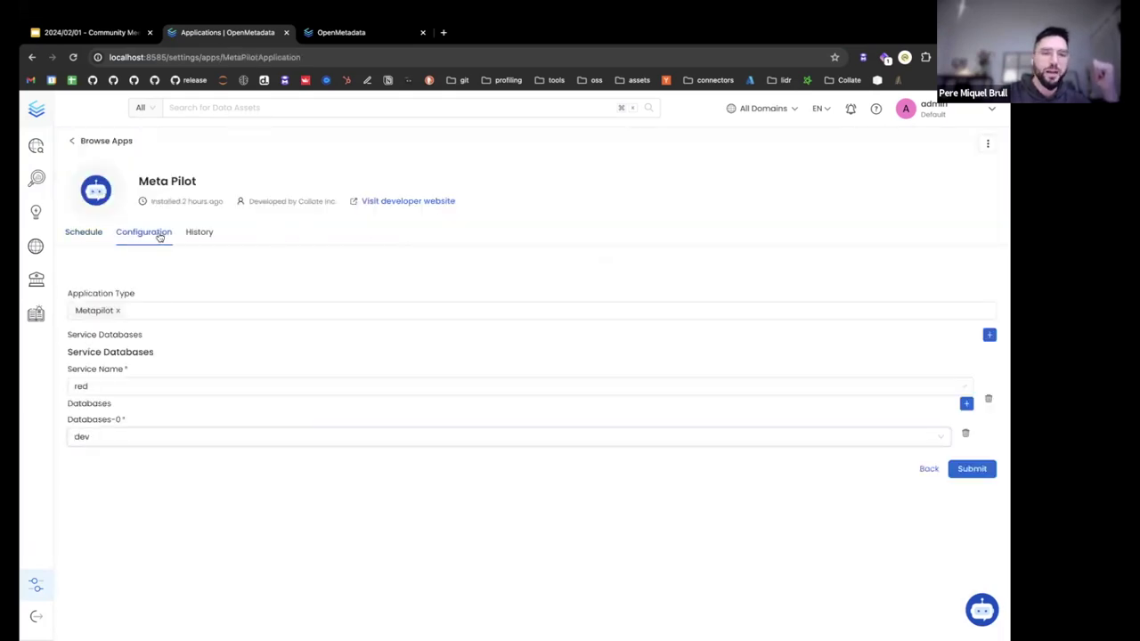
- Review the service name and database choices in the Meta Pilot configuration, and return to the application's schedule
left_click(110, 388)
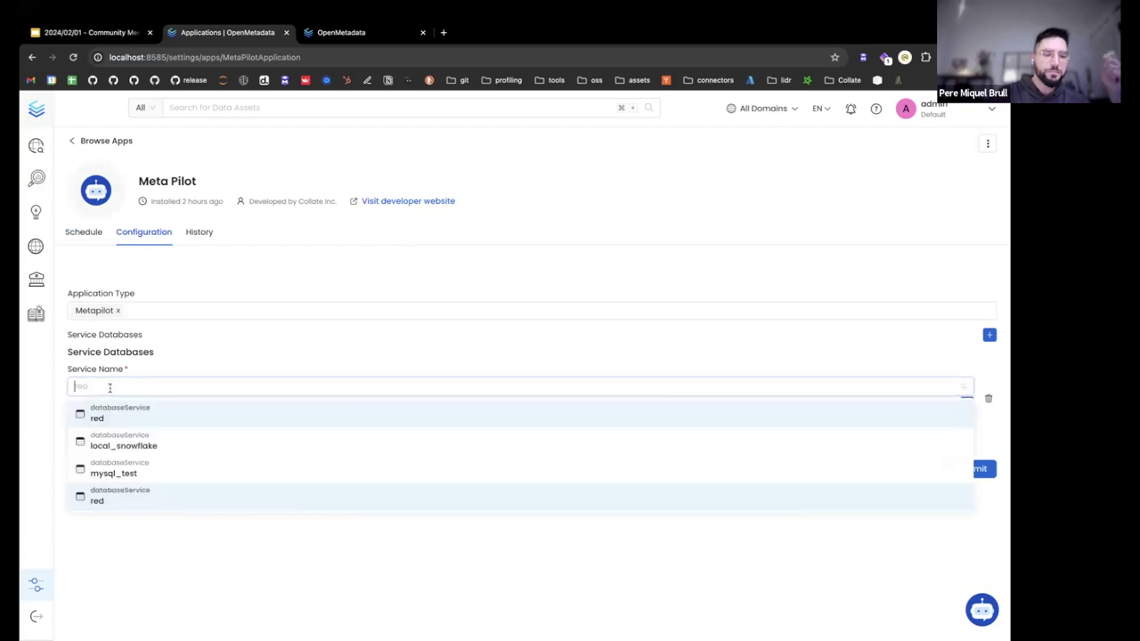
left_click(130, 545)
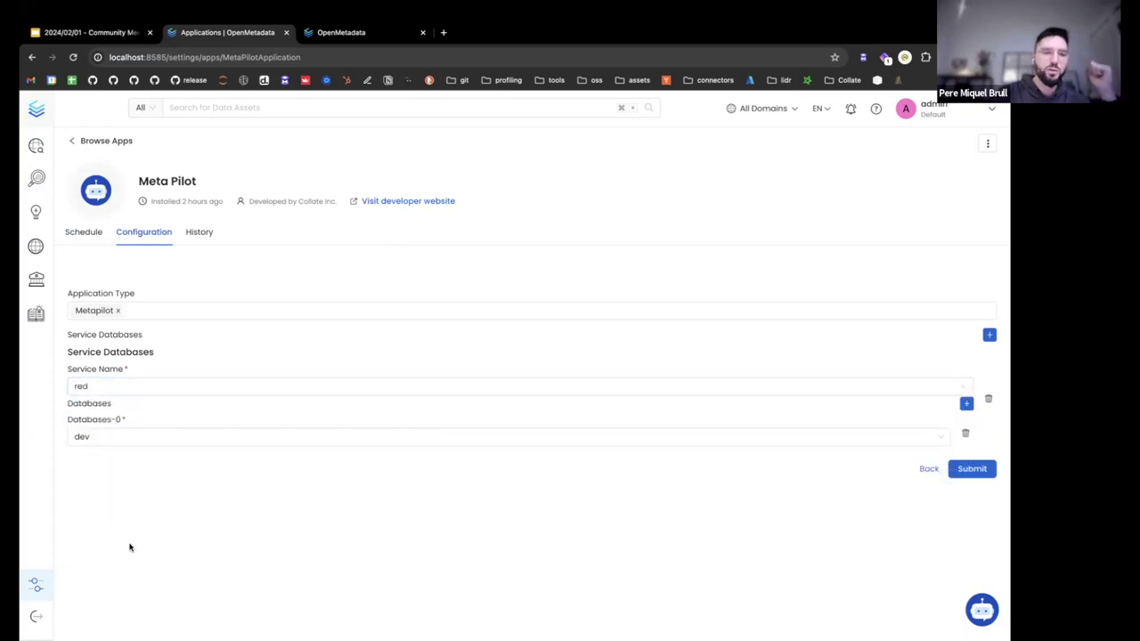
left_click(94, 436)
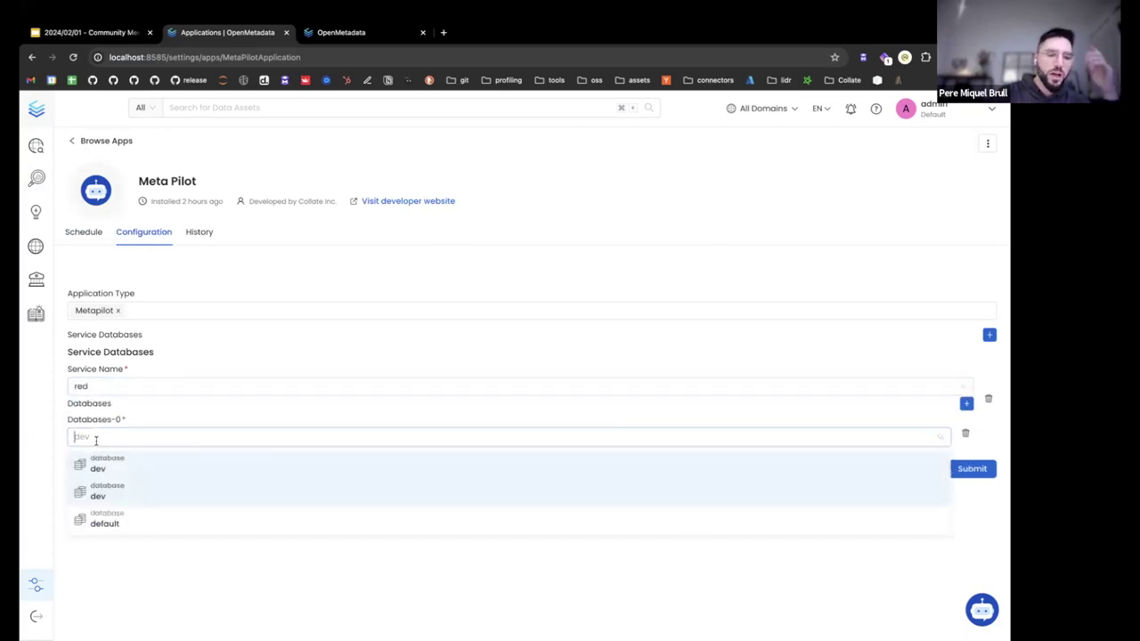
left_click(108, 563)
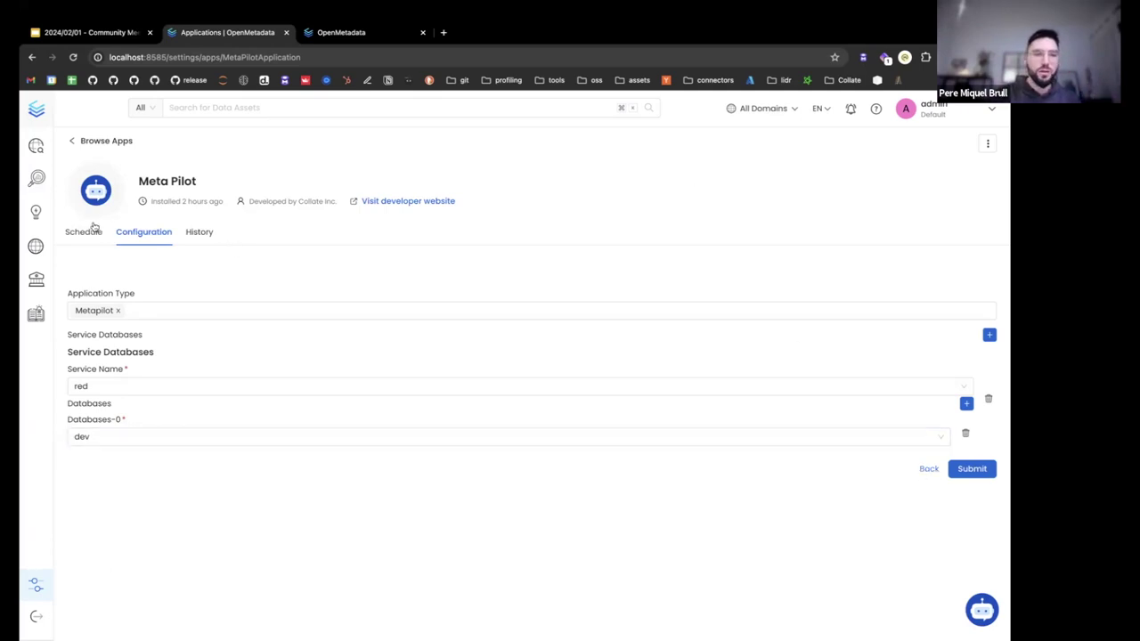
left_click(91, 229)
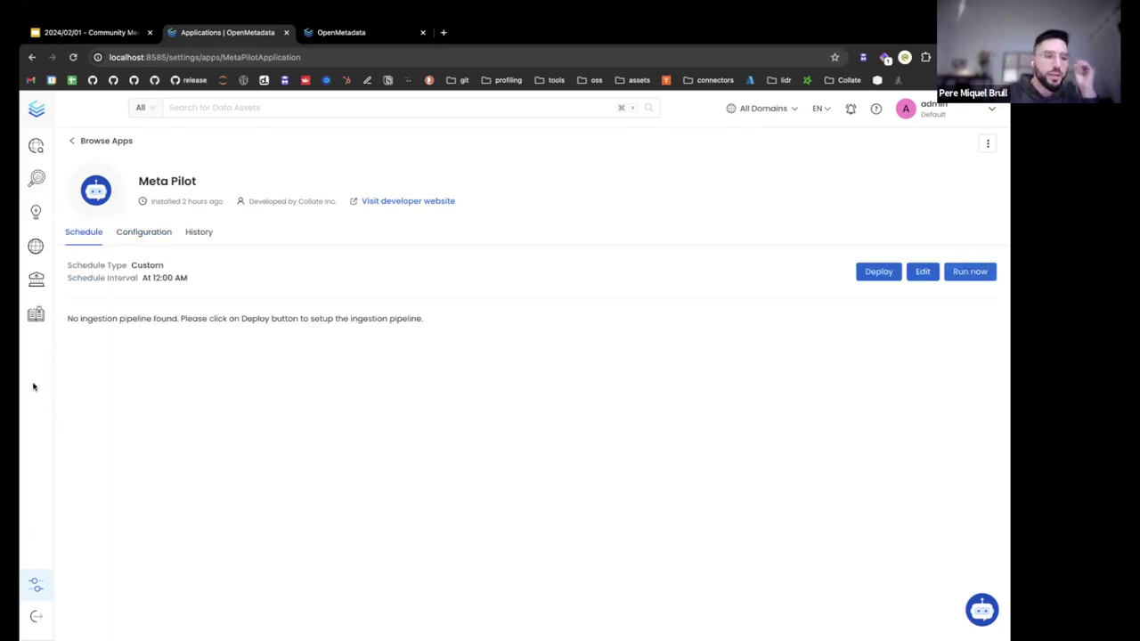
- Open the details of the red Redshift service from the database services in the settings
left_click(53, 581)
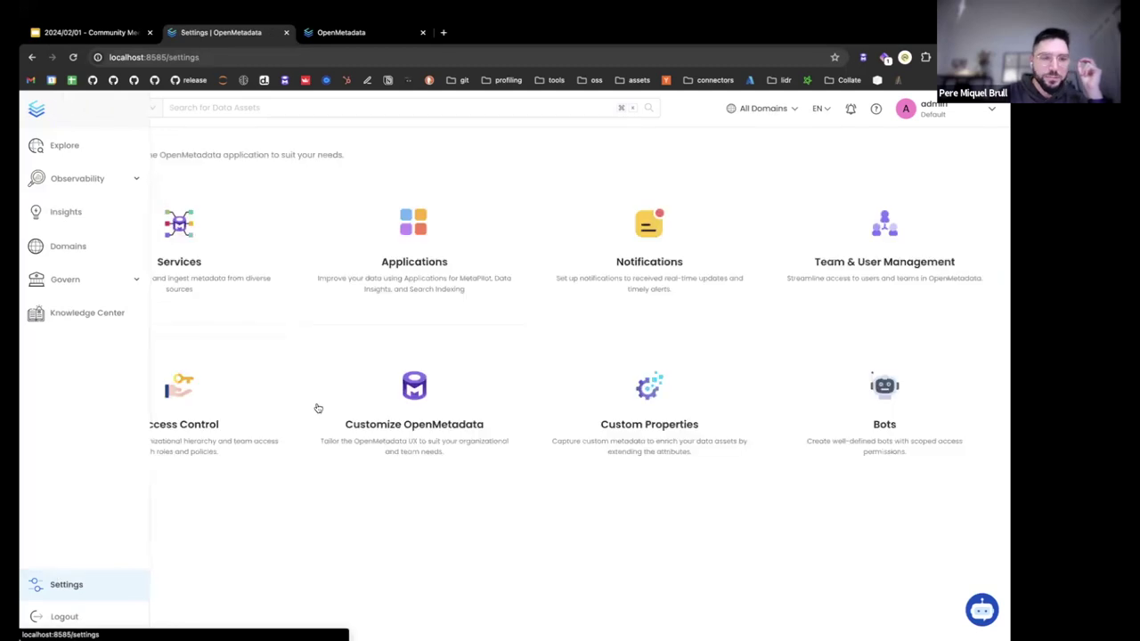
left_click(243, 278)
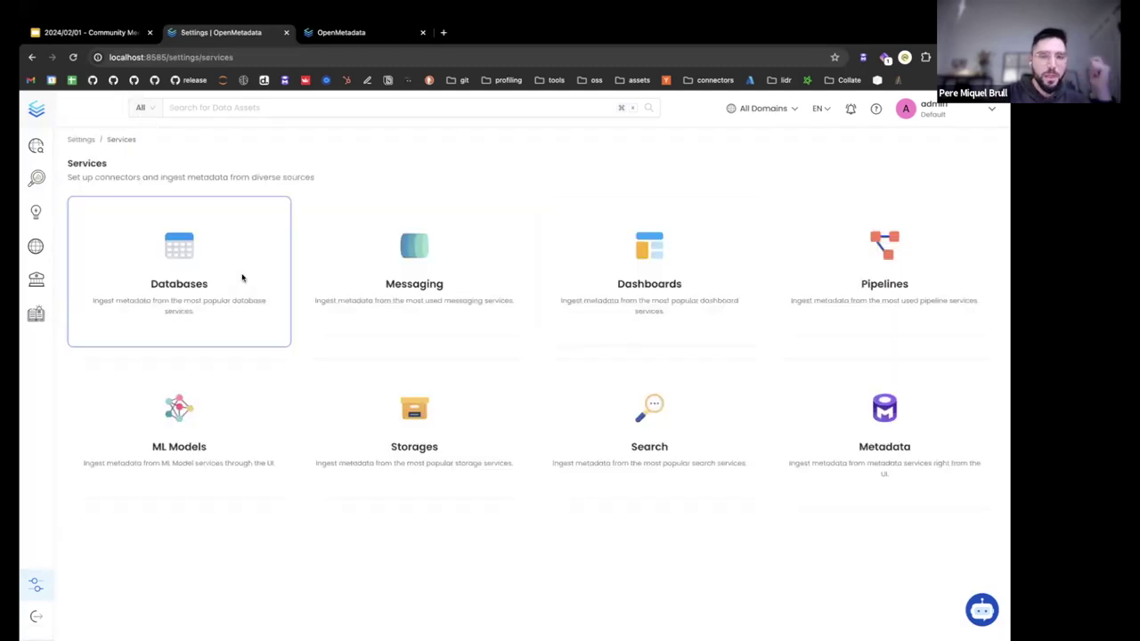
left_click(241, 278)
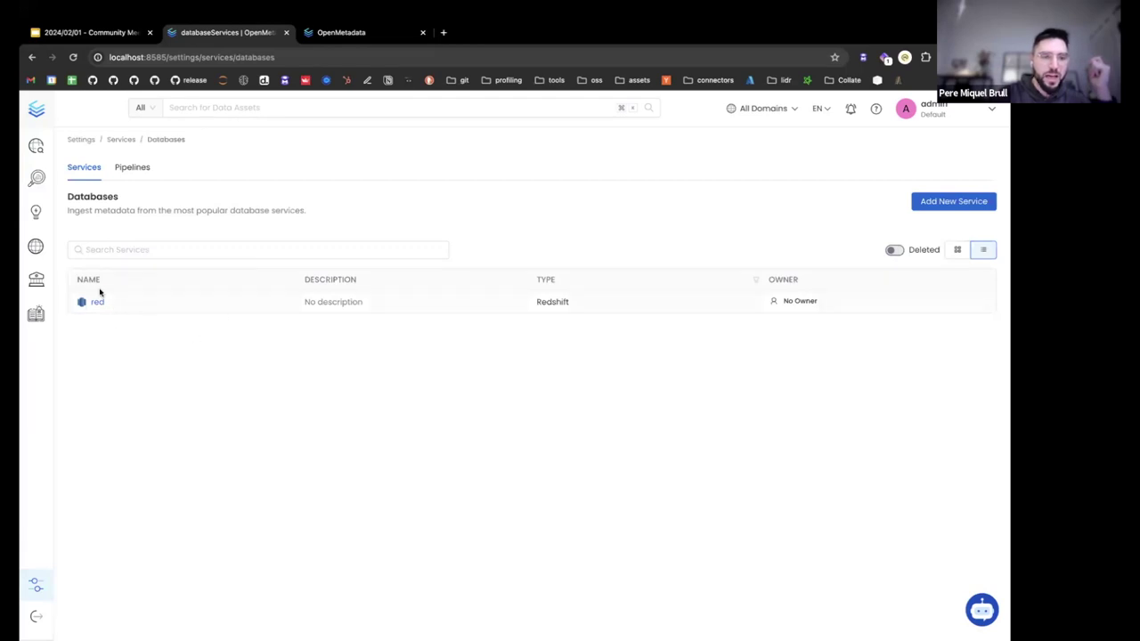
left_click(97, 302)
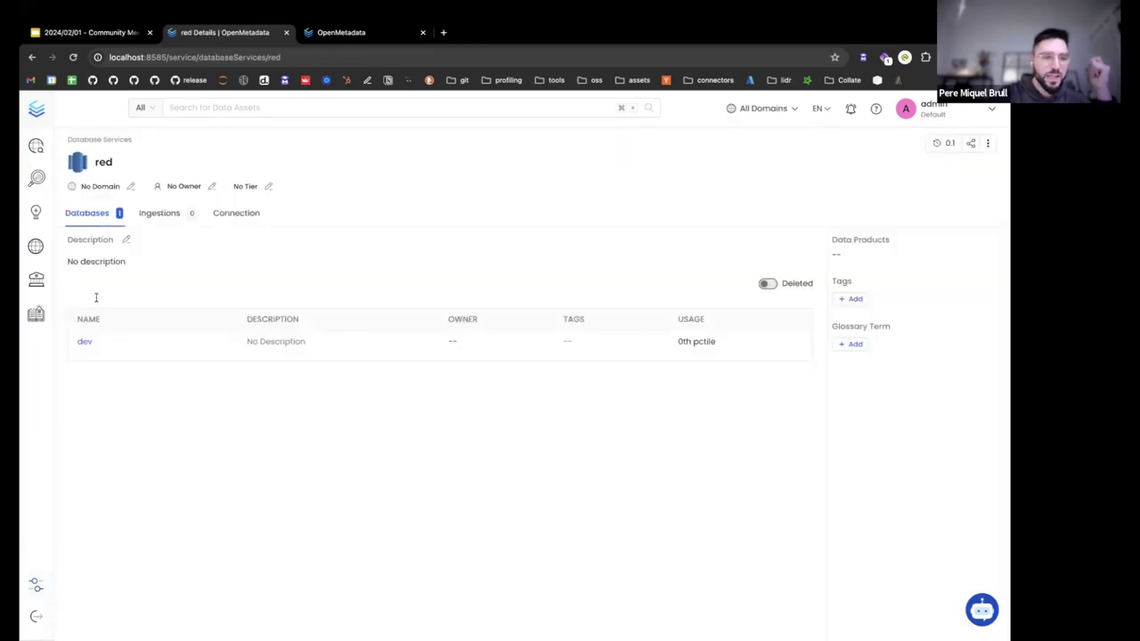
double_click(103, 163)
left_click(120, 168)
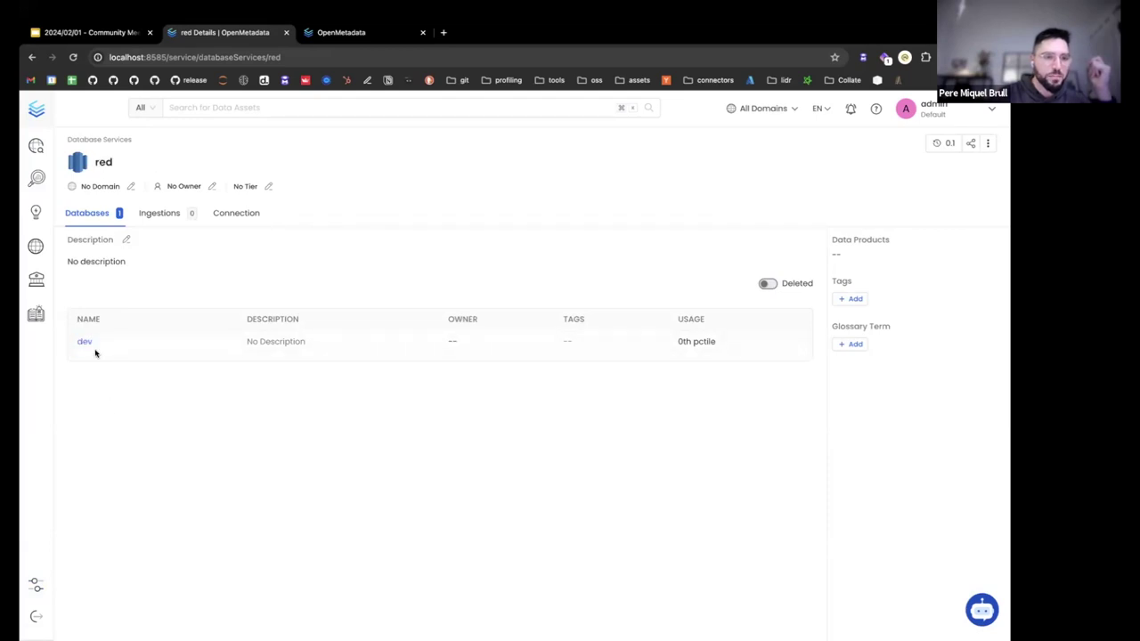
- Open the dbt_jaffle schema in the dev database and examine the description of its customers table
left_click(85, 343)
left_click(102, 341)
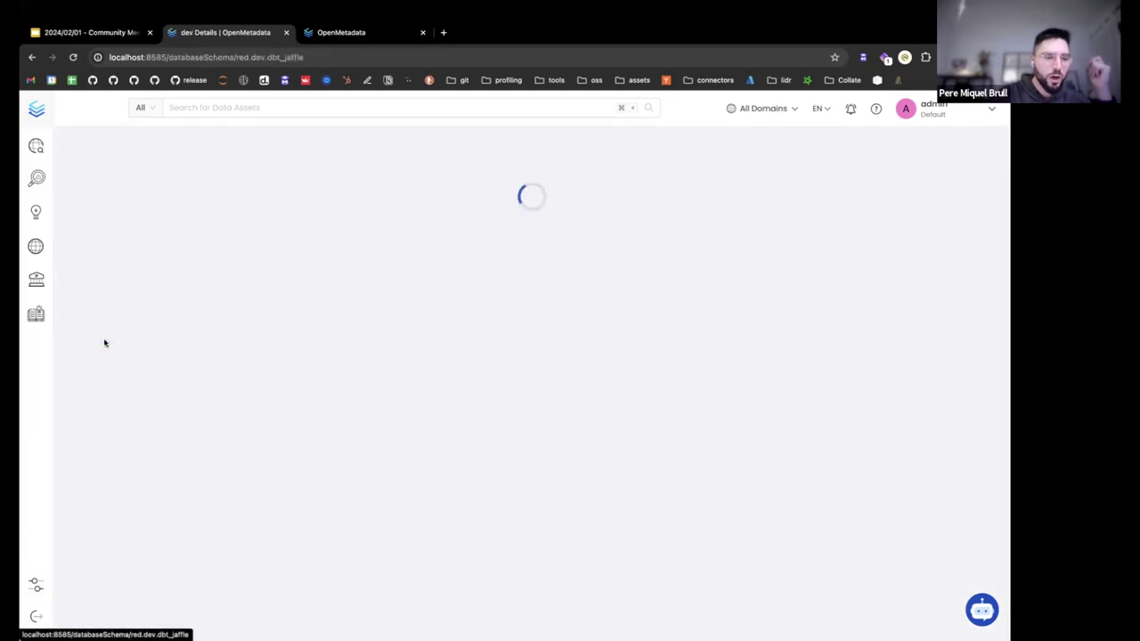
scroll(223, 402, "down", 1)
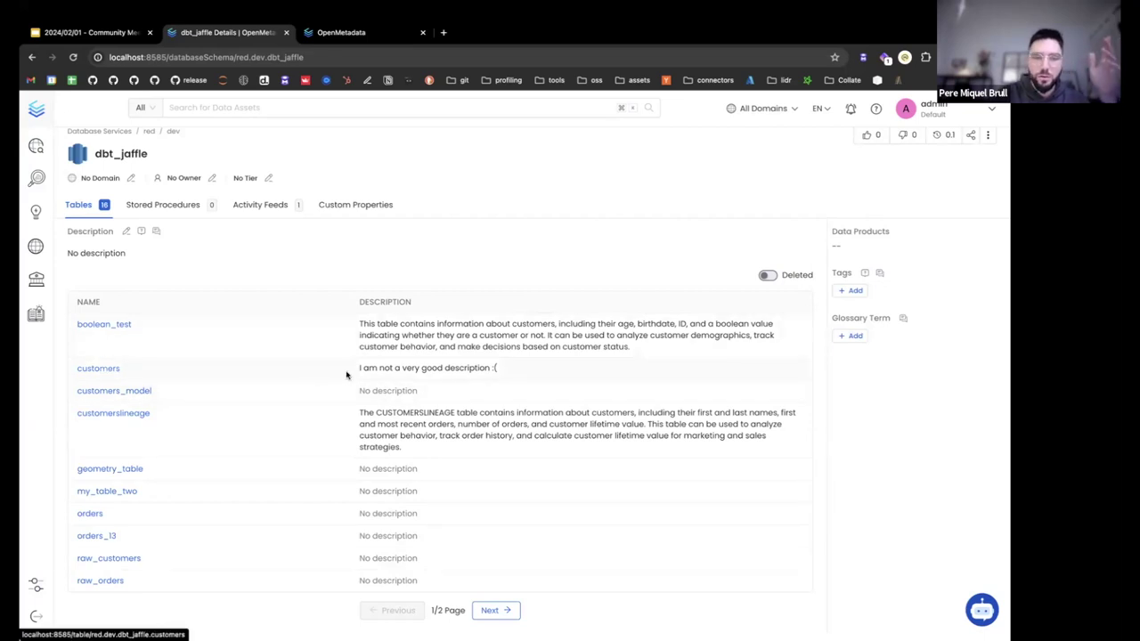
left_click_drag(349, 372, 504, 369)
left_click(504, 369)
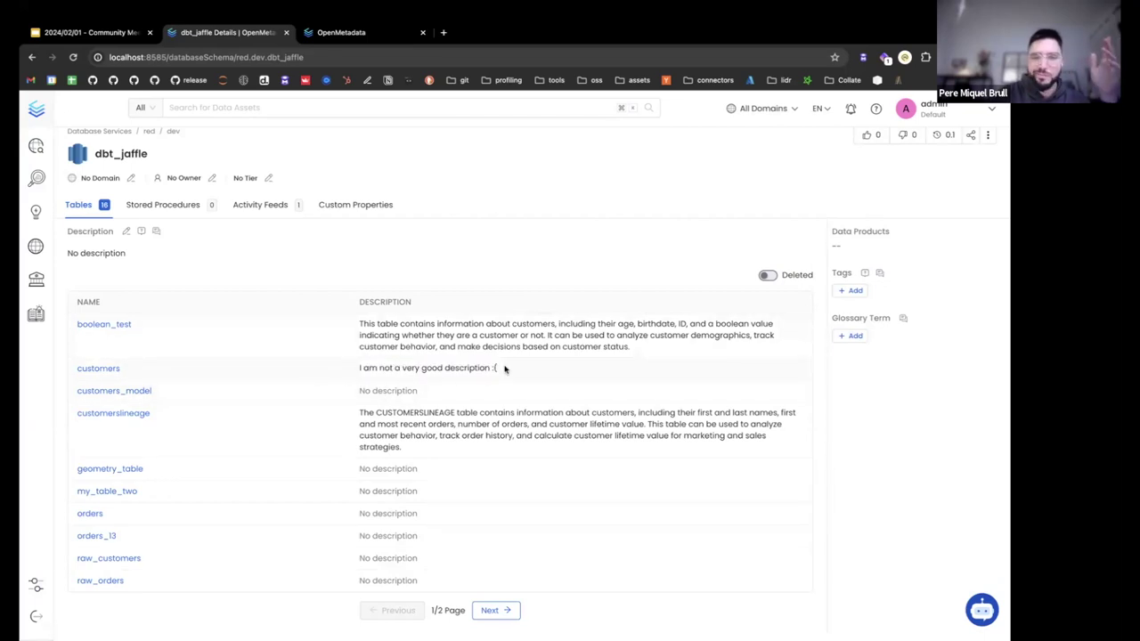
- Open the customers table and accept MetaPilot's suggested description for the whole table
left_click(98, 368)
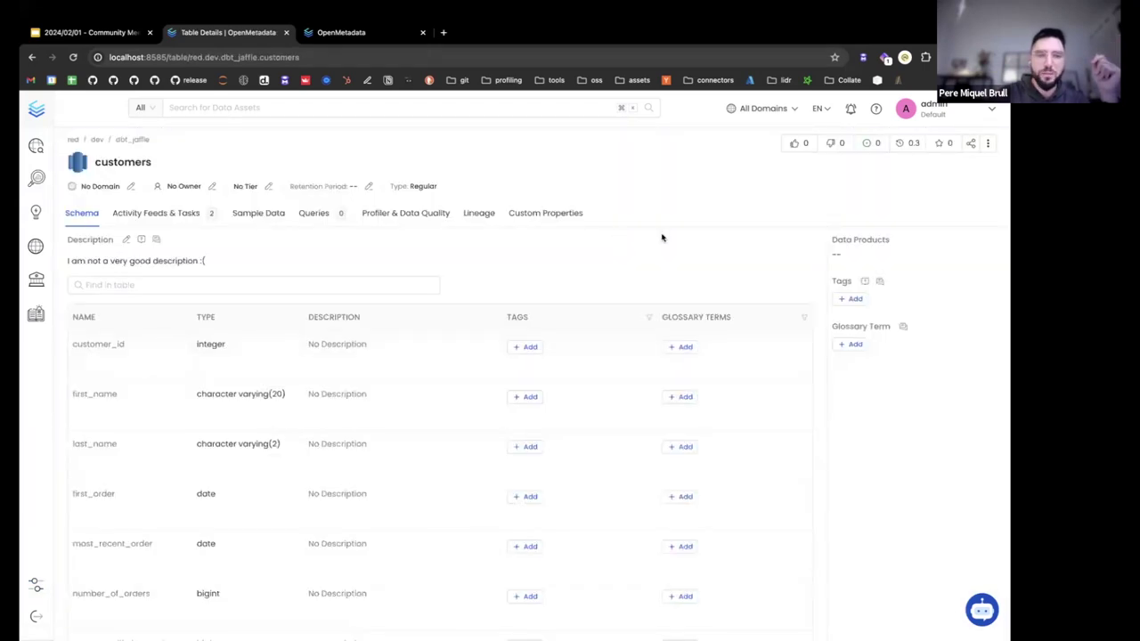
left_click(982, 610)
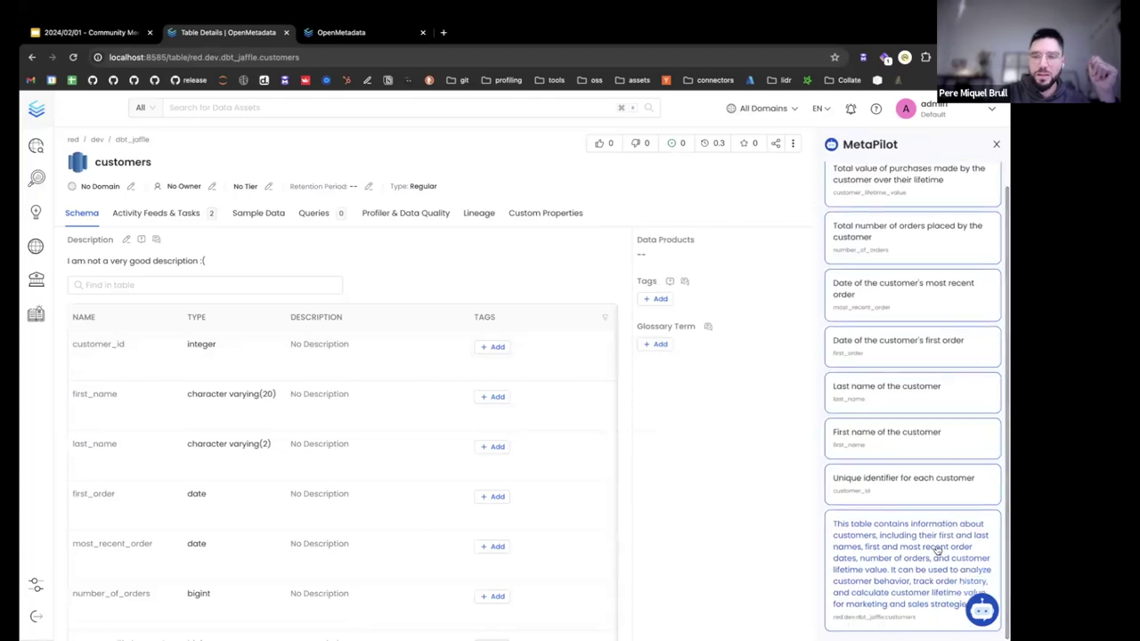
left_click(937, 551)
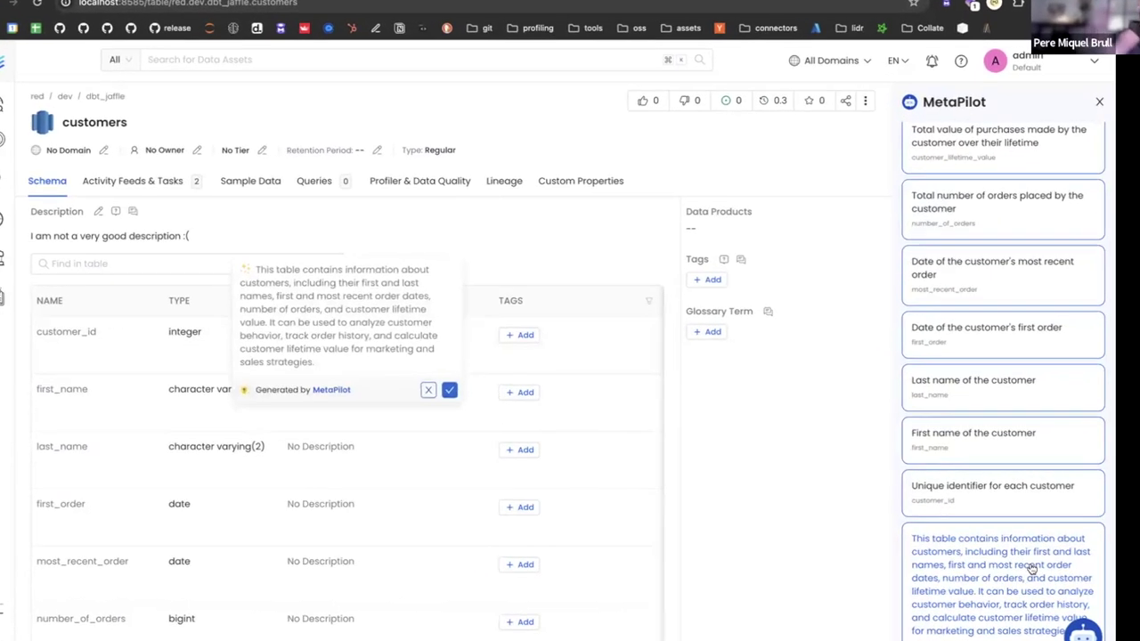
left_click_drag(264, 217, 370, 318)
left_click(374, 317)
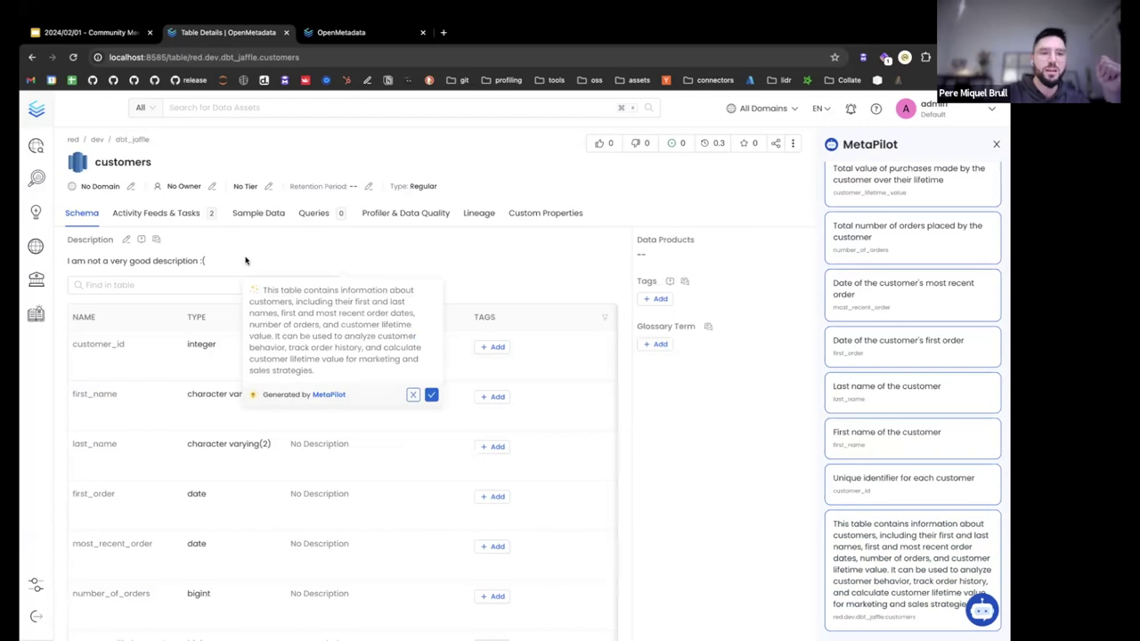
left_click(431, 395)
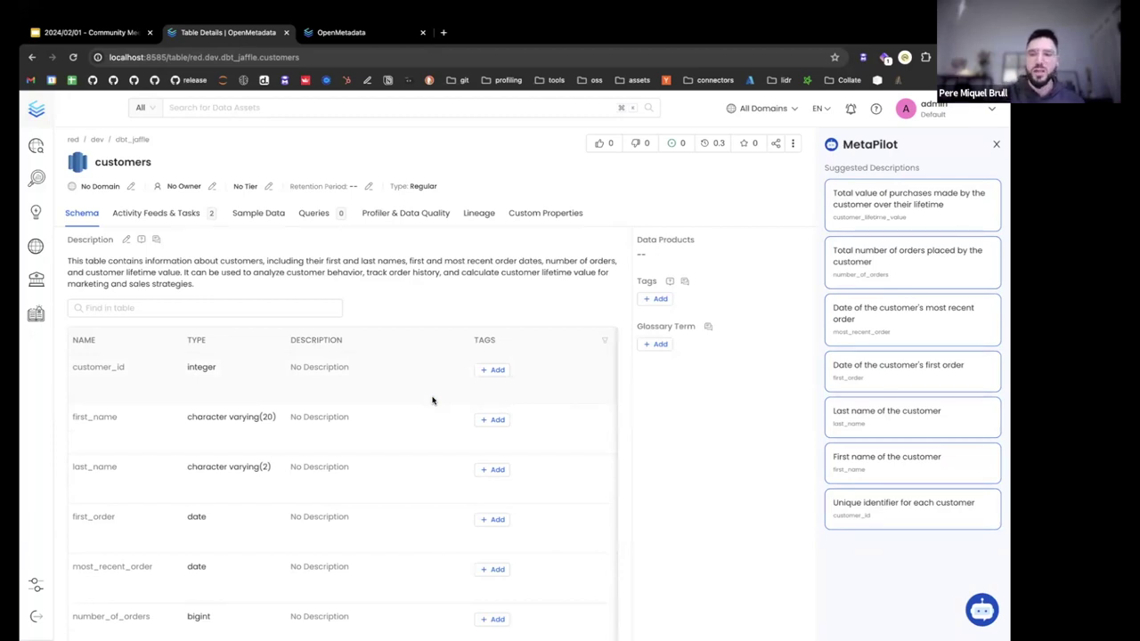
- Reject MetaPilot's suggested description for the customer_id column and accept the suggestions for first_name and last_name
left_click(887, 510)
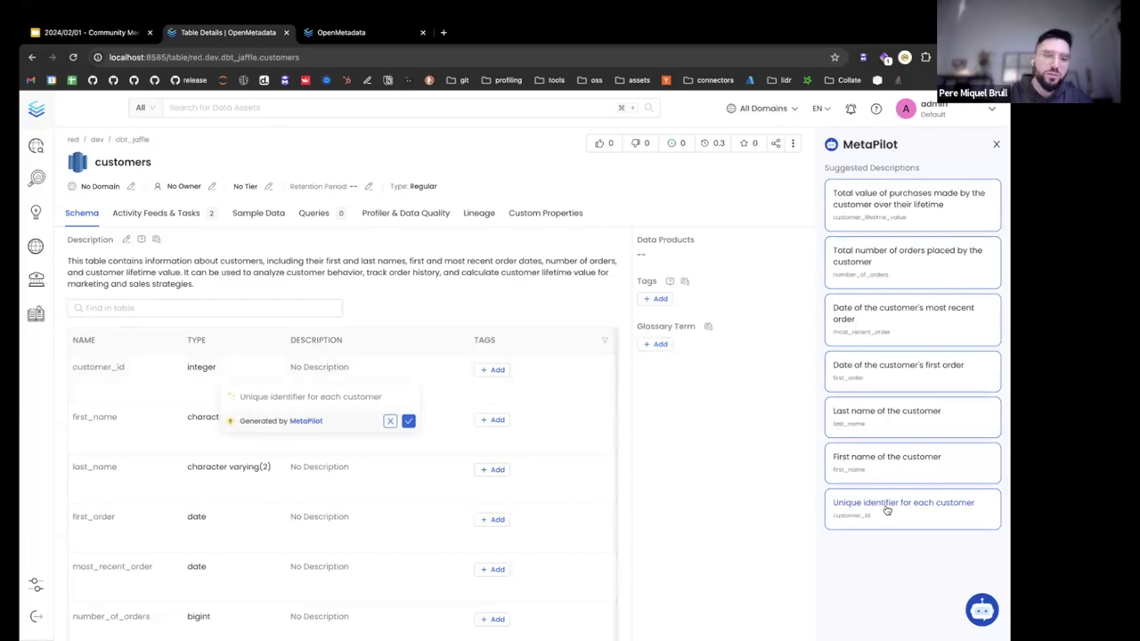
left_click(389, 422)
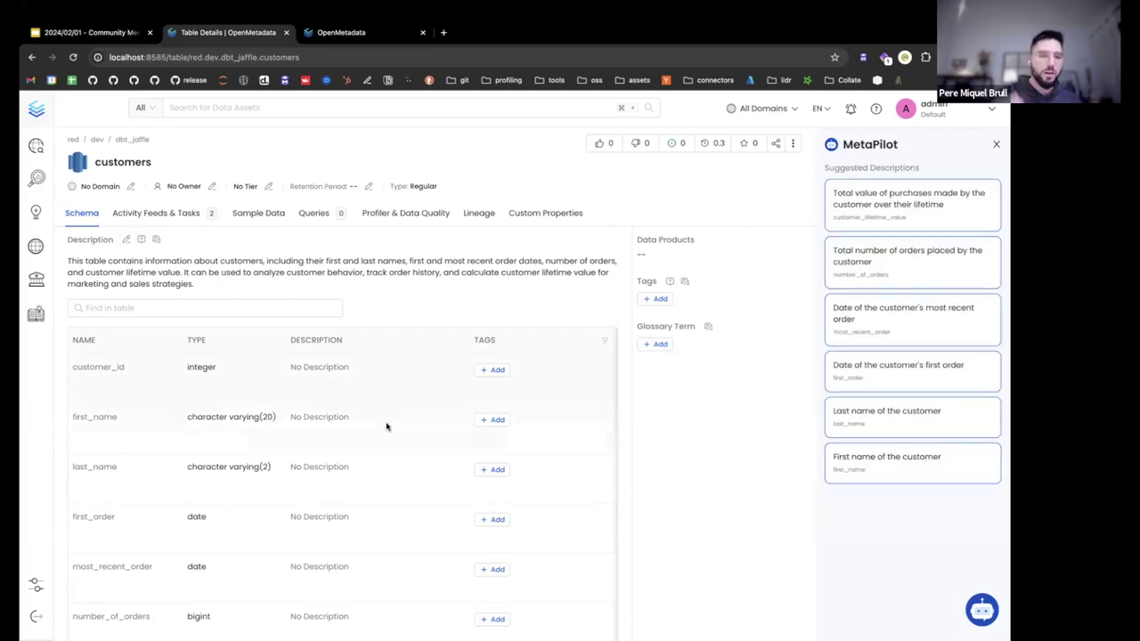
left_click(859, 463)
left_click(409, 470)
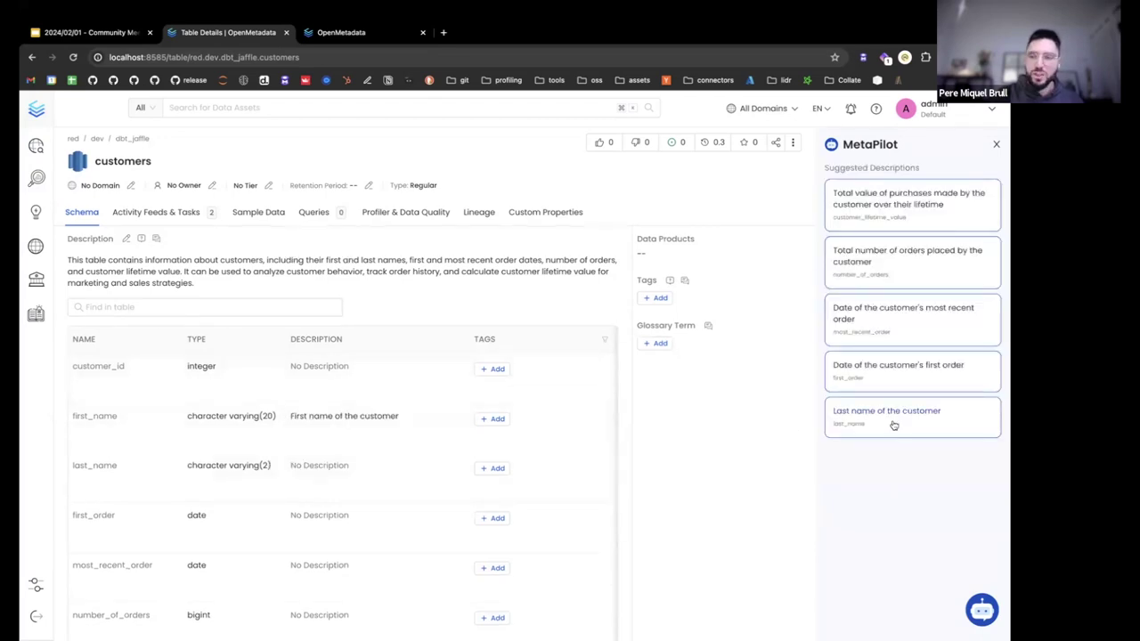
left_click(893, 425)
left_click(409, 477)
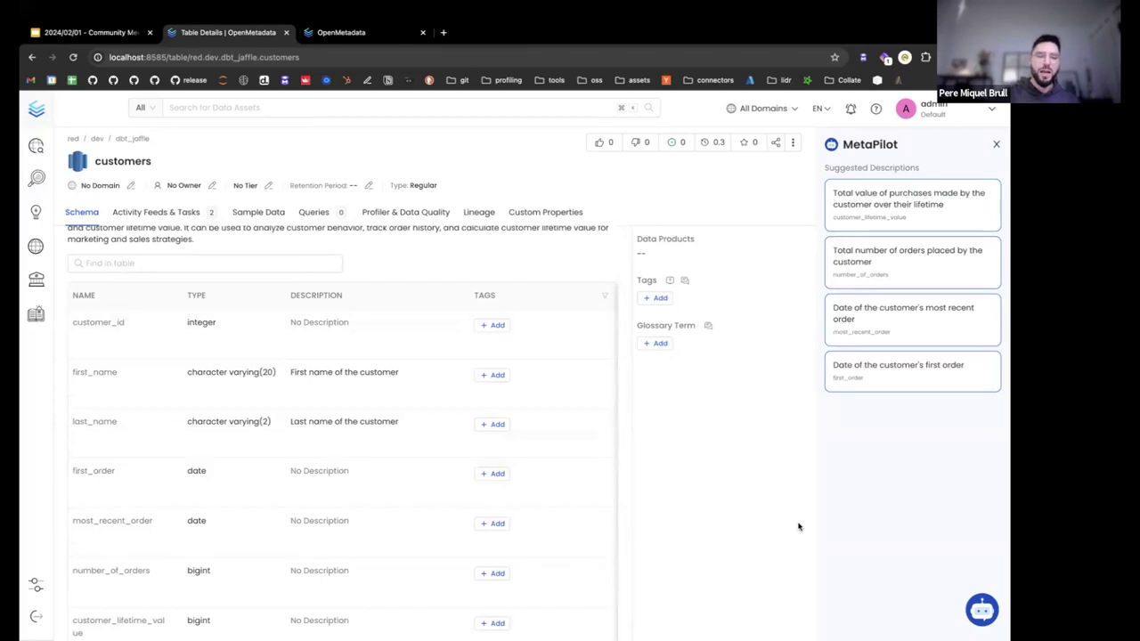
scroll(490, 376, "up", 1)
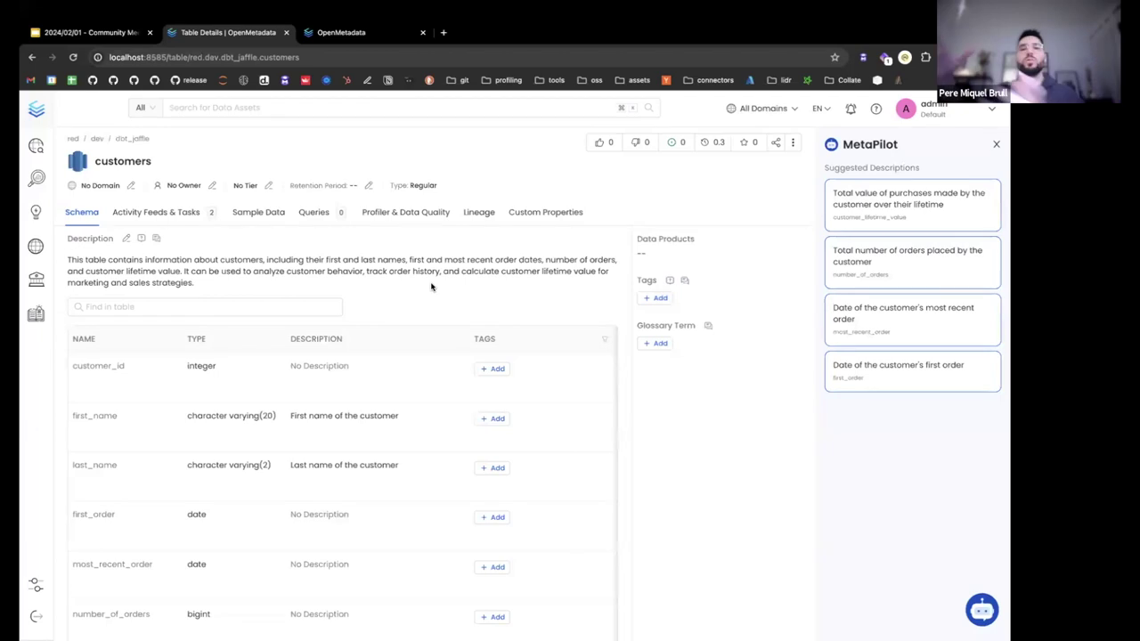
- Switch to the Community Meeting presentation in Google Slides and start the slideshow from slide 22
left_click(90, 36)
scroll(127, 421, "down", 3)
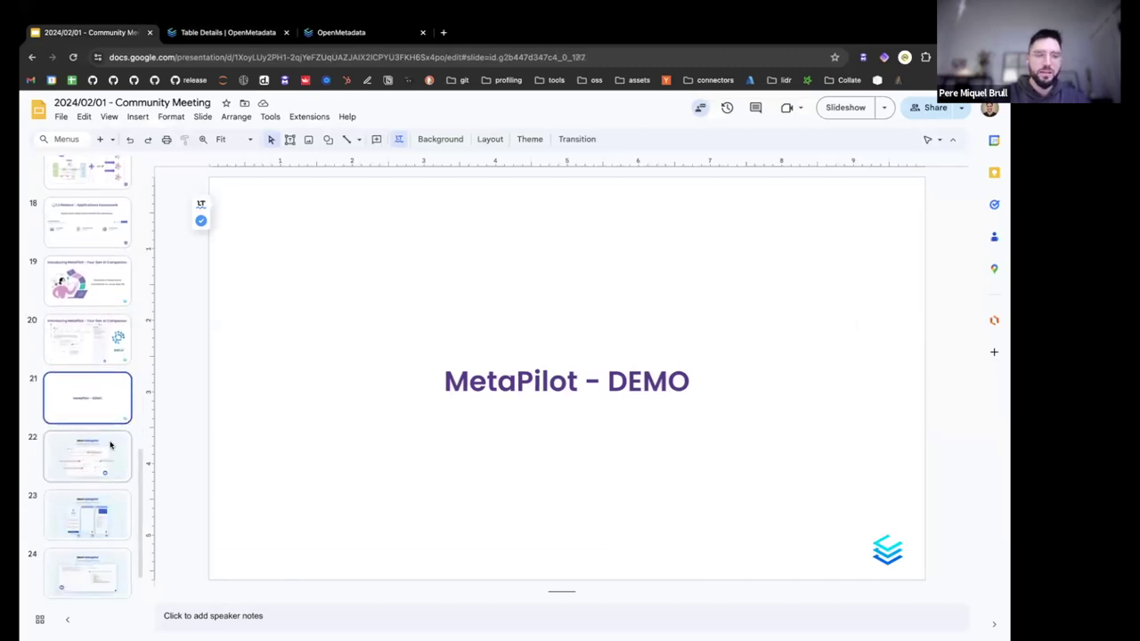
left_click(110, 444)
left_click(845, 108)
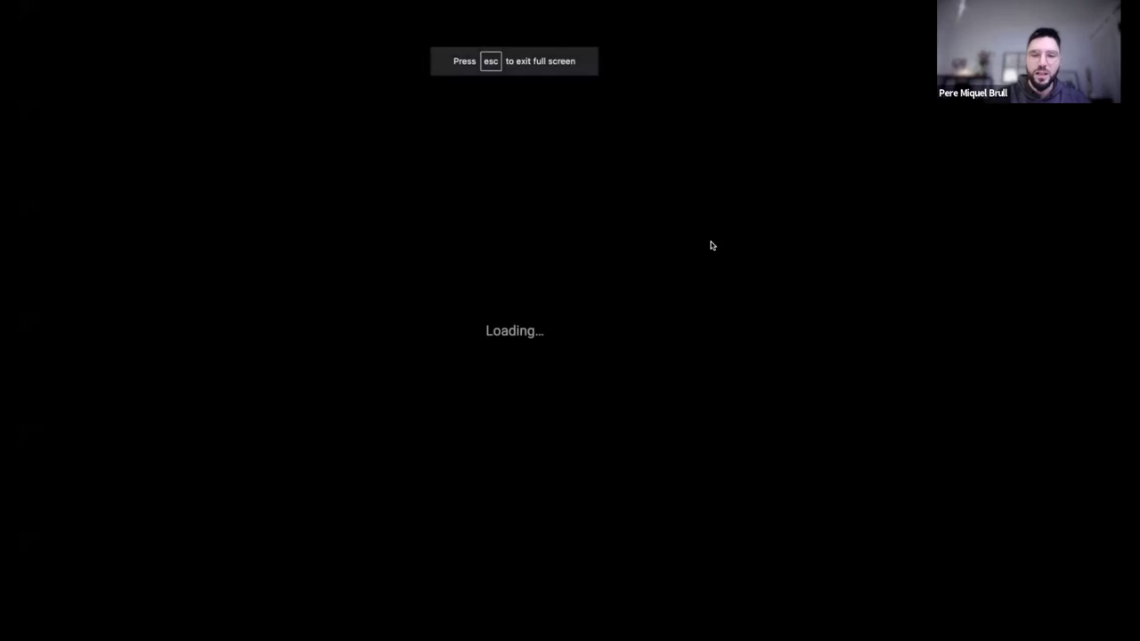